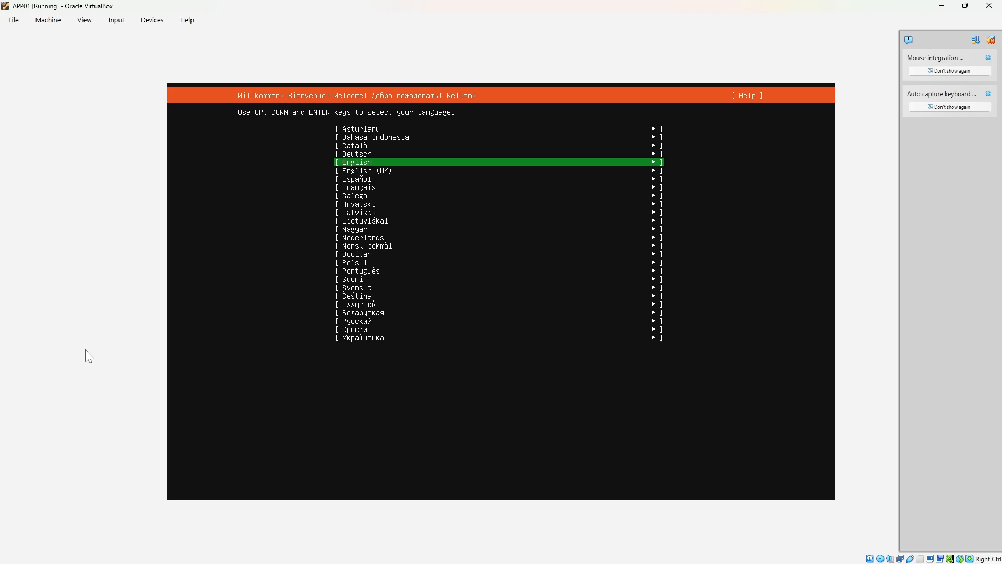
# Choose English as the installer language, the English (US) keyboard layout and Ubuntu Server as the installation base.
pyautogui.press('Return')
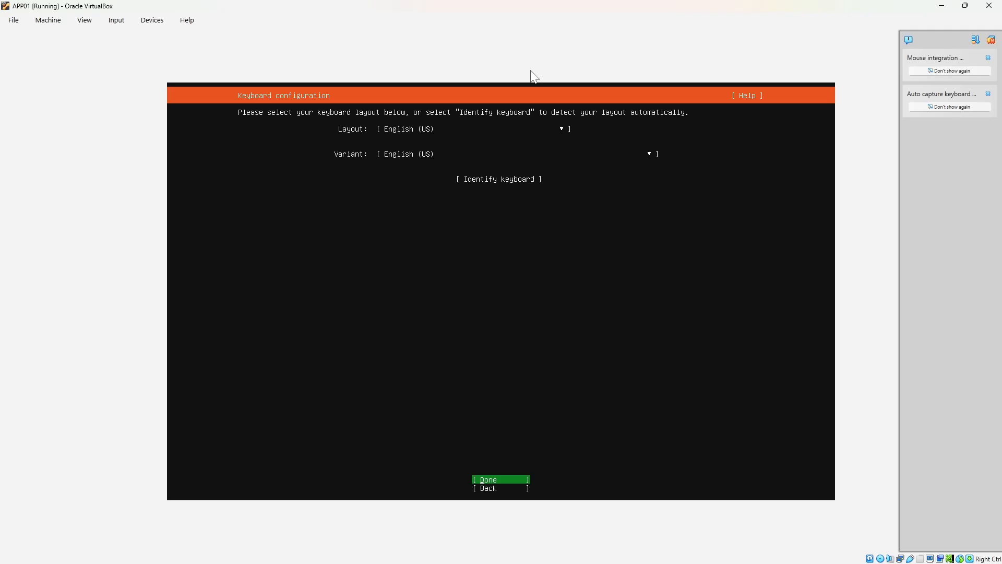
pyautogui.press('Return')
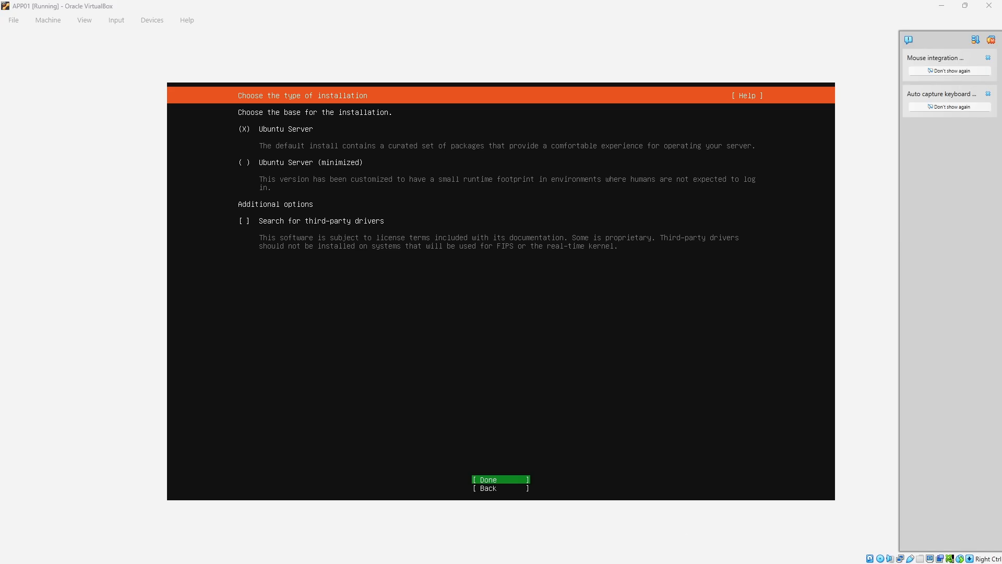
pyautogui.click(501, 292)
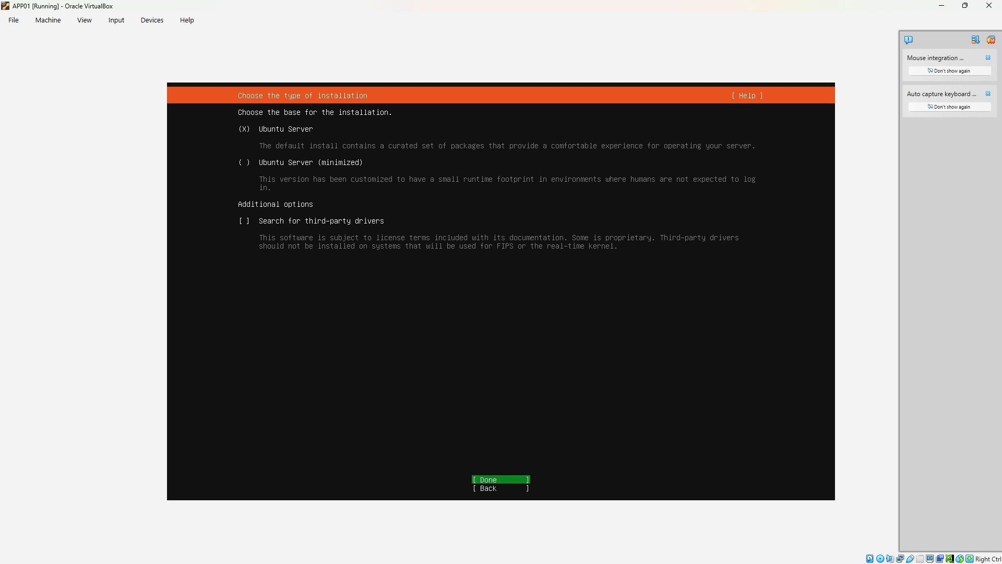
pyautogui.click(482, 480)
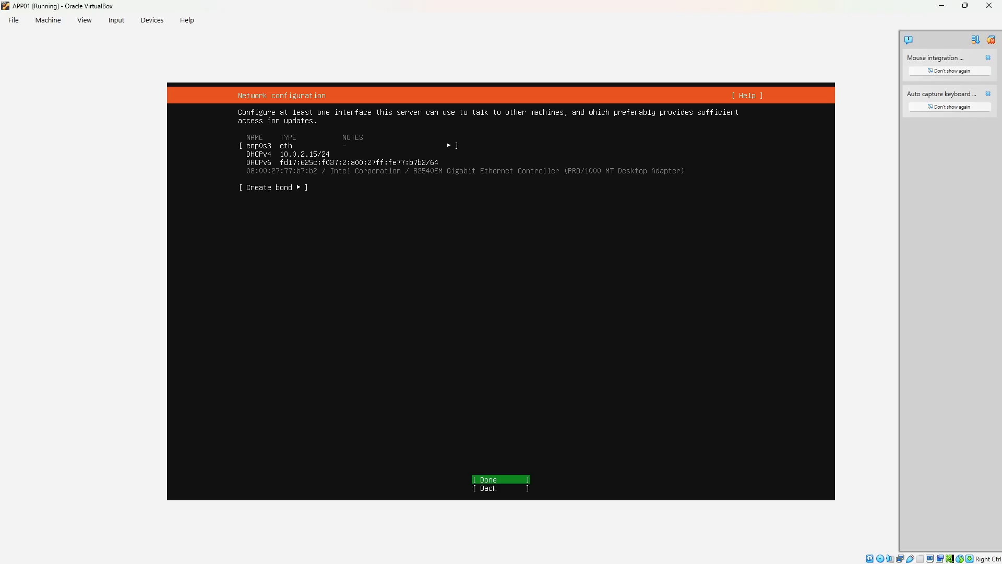
# Accept the DHCP network configuration for enp0s3 and leave the proxy address blank.
pyautogui.press('Return')
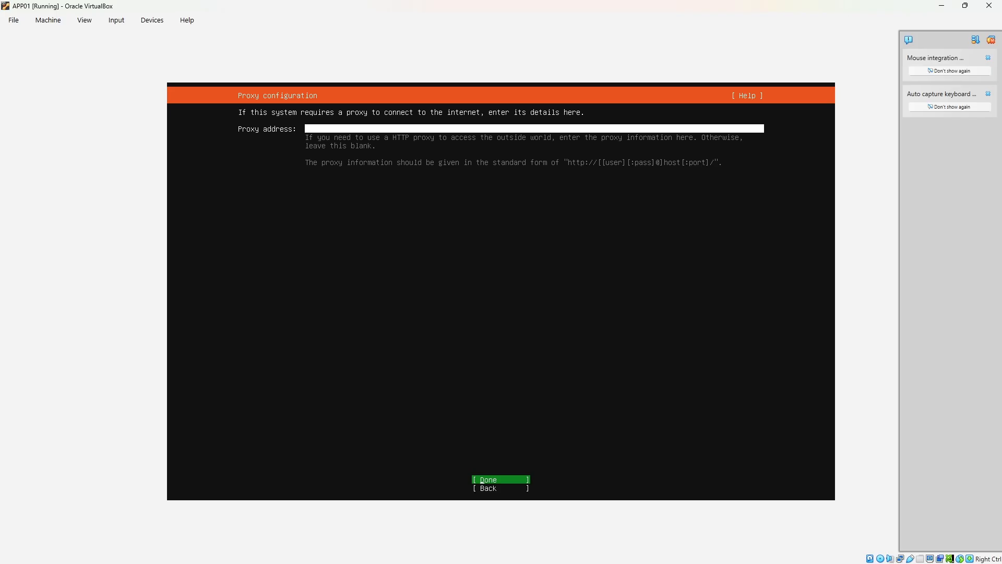
pyautogui.press('Return')
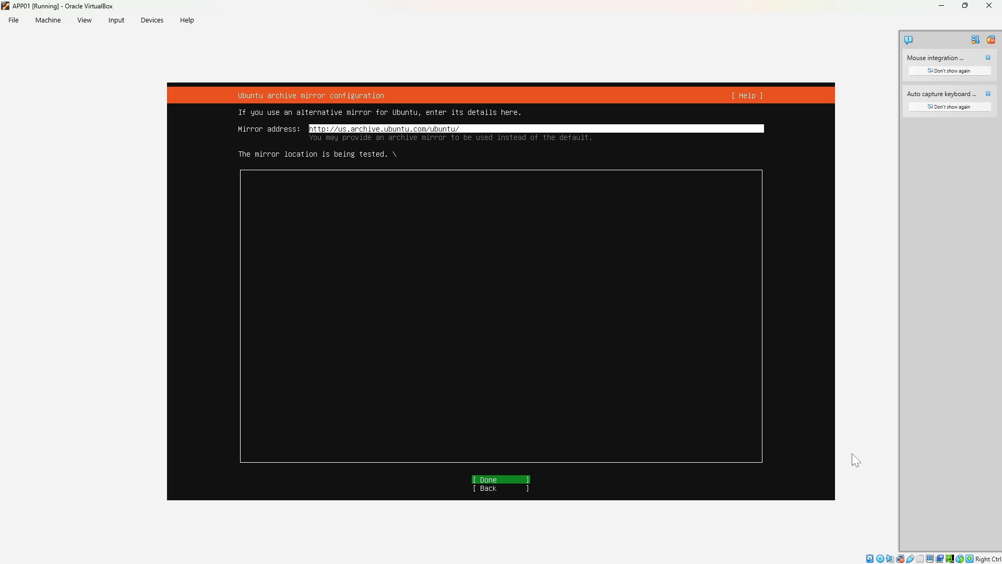
pyautogui.press('Return')
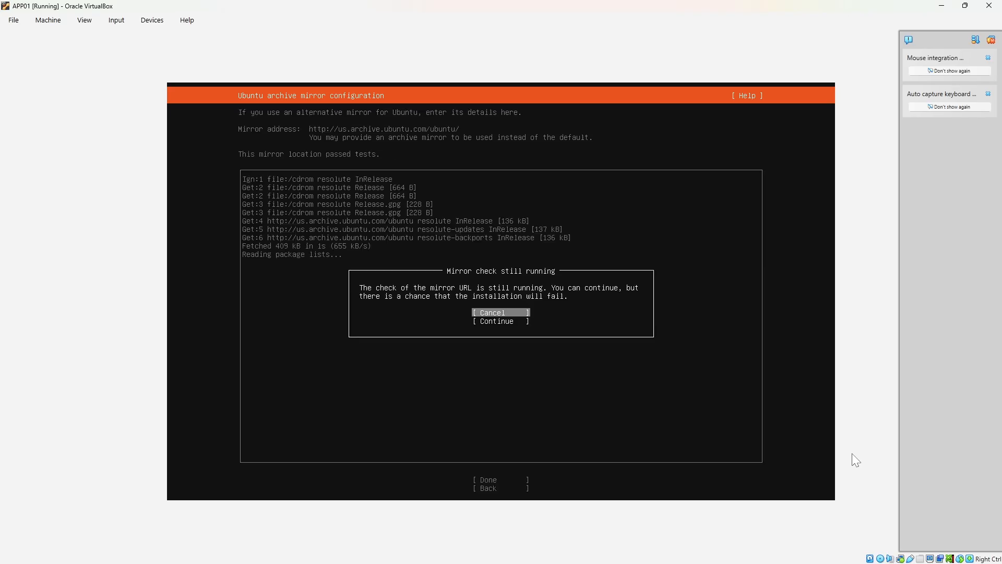
pyautogui.press('Down')
pyautogui.press('Return')
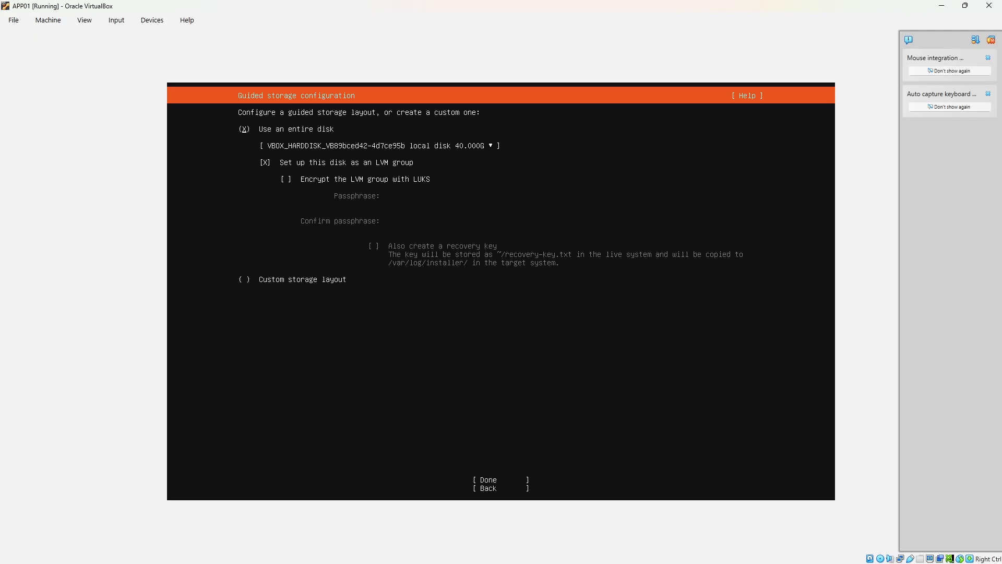
# Use the entire 40 GB disk as an unencrypted LVM group and confirm the destructive storage changes.
pyautogui.press('Tab')
pyautogui.press('Tab')
pyautogui.press('Tab')
pyautogui.press('Return')
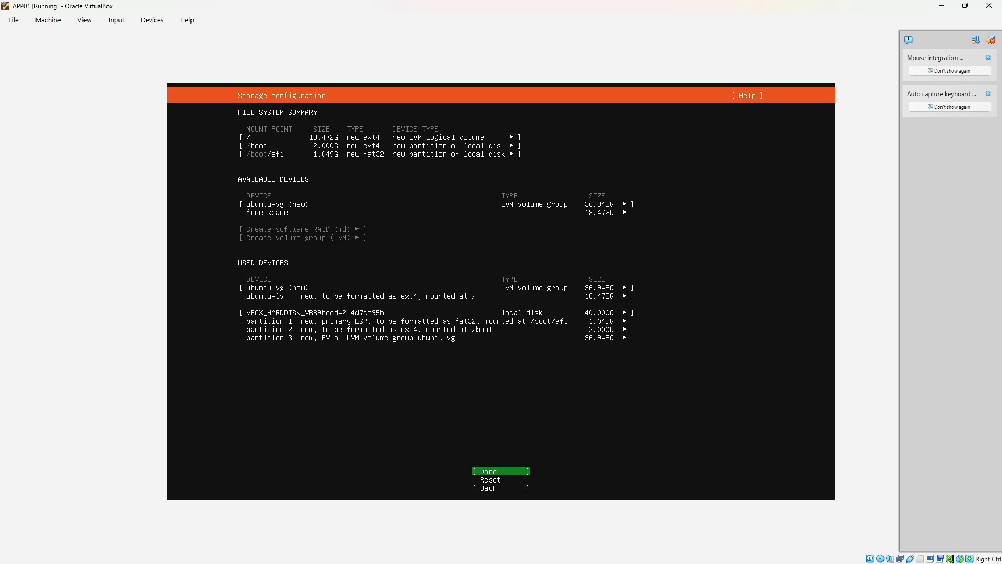
pyautogui.press('Return')
pyautogui.press('Down')
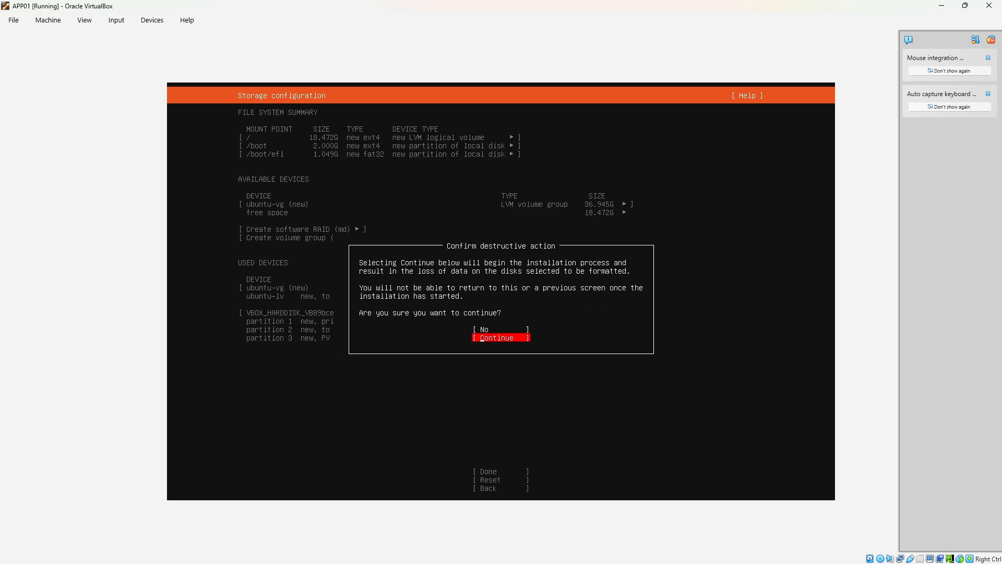
pyautogui.press('Return')
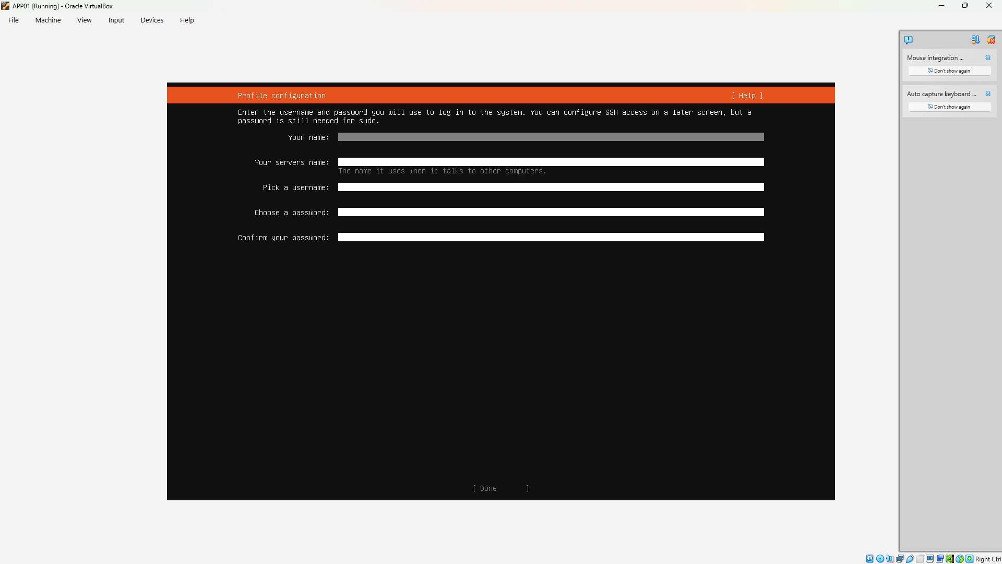
# Fill in the profile with the owner's name, server name bridgeopsone-app01 and username brdigeopsone.
pyautogui.press('Control_R')
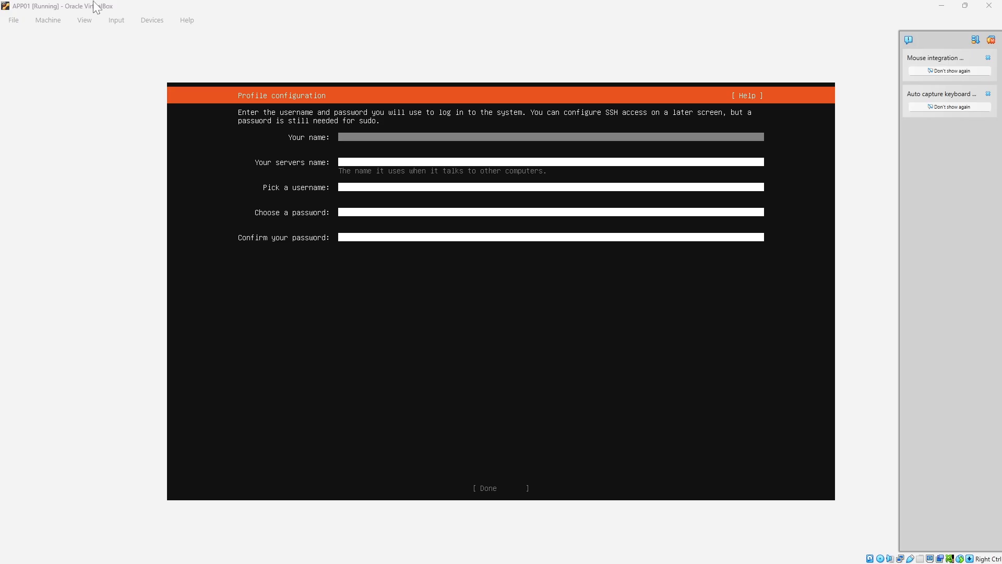
pyautogui.write('e')
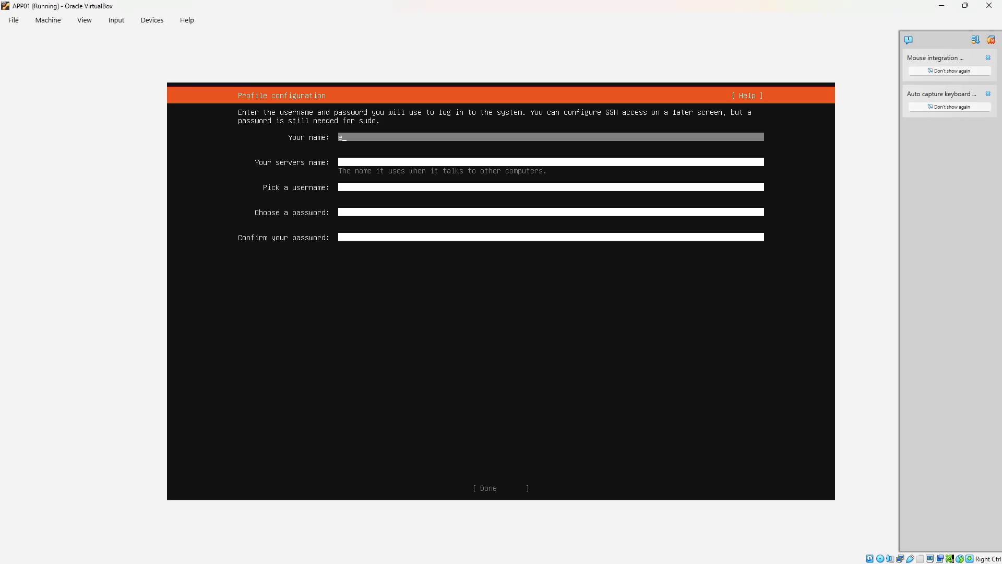
pyautogui.write('lijah')
pyautogui.press('Tab')
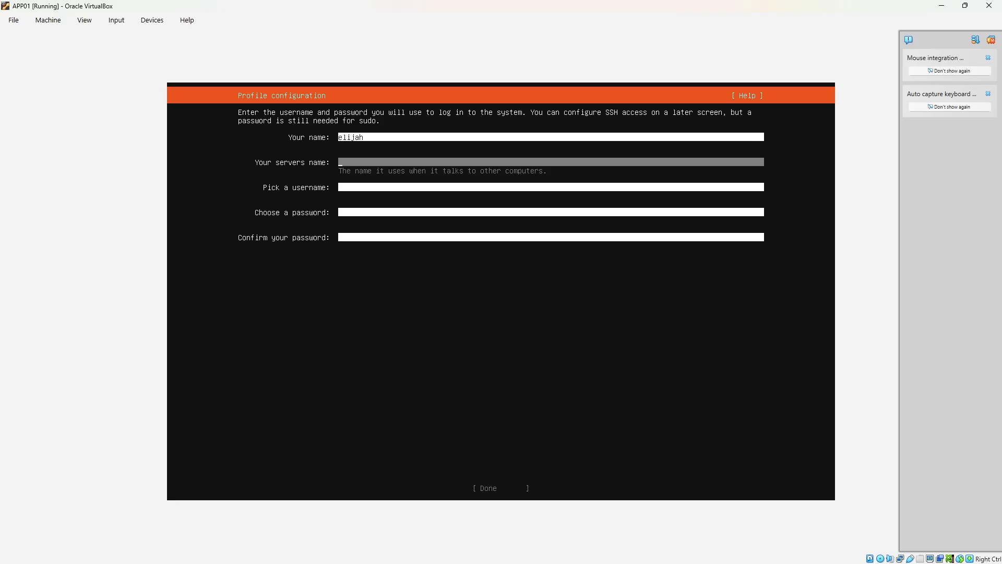
pyautogui.write('bridgeopsone')
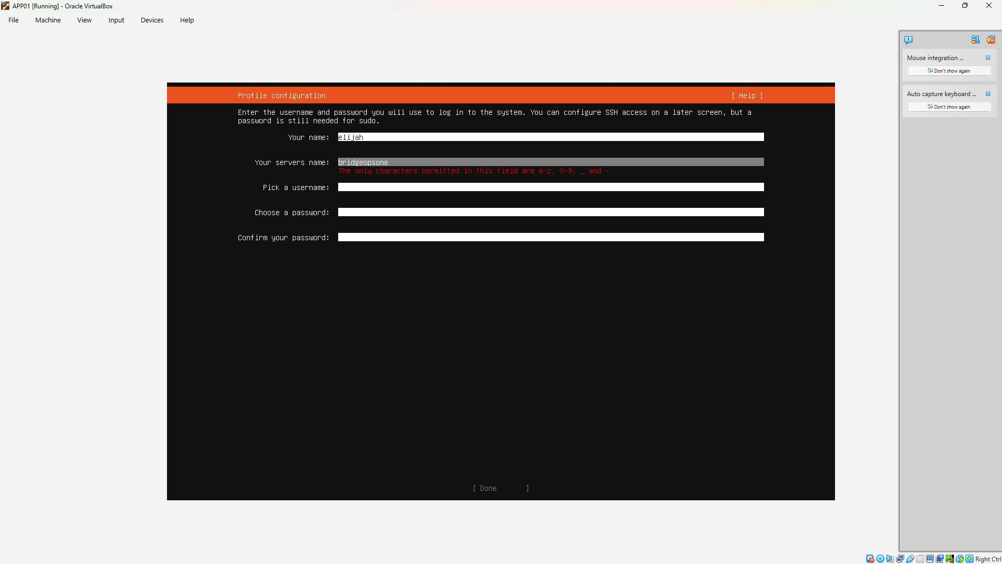
pyautogui.write('-app01')
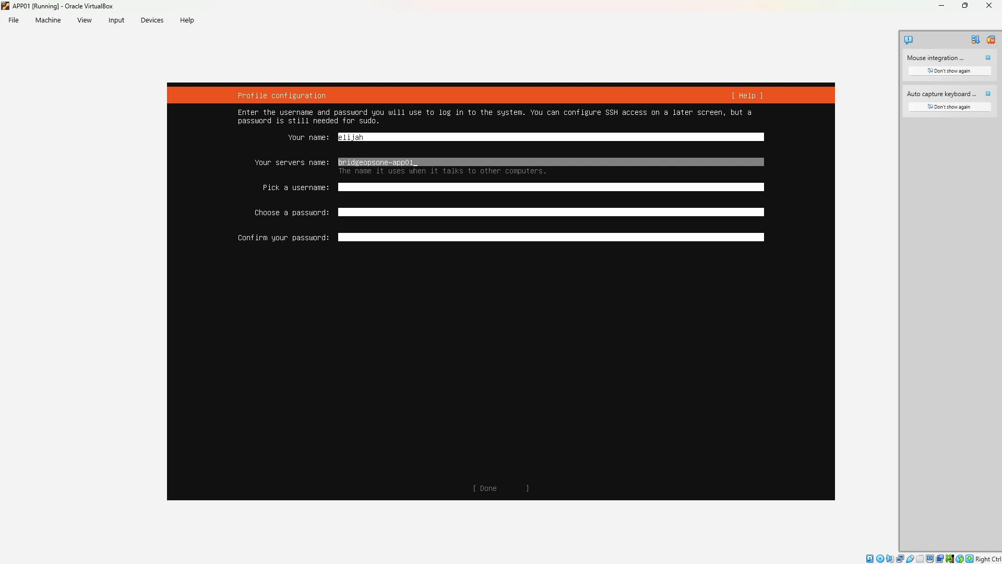
pyautogui.press('Tab')
pyautogui.write('brdigeops')
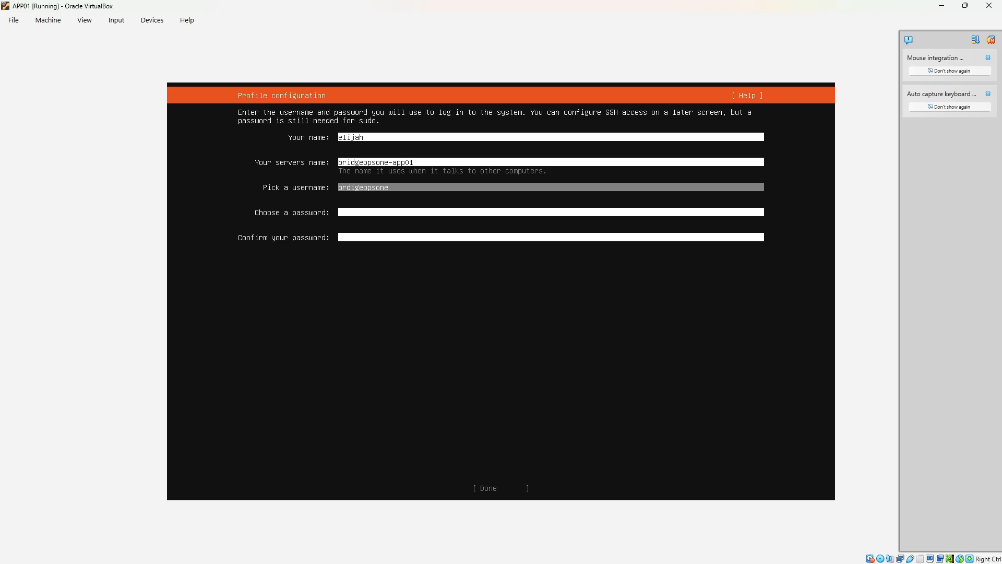
pyautogui.press('Tab')
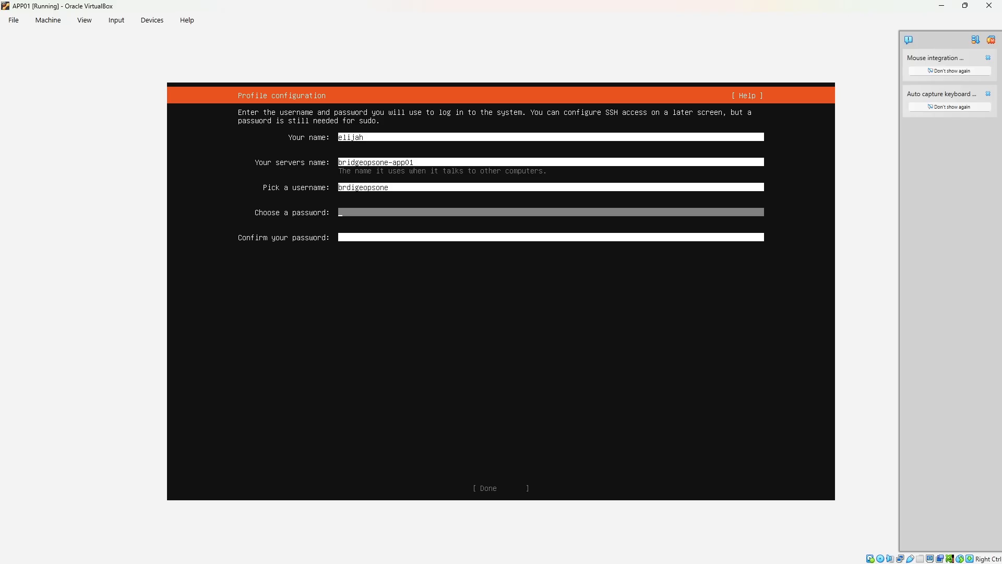
# Enter the account password, repeat it in the confirmation field and submit the profile configuration.
pyautogui.write('******')
pyautogui.press('Tab')
pyautogui.write('***')
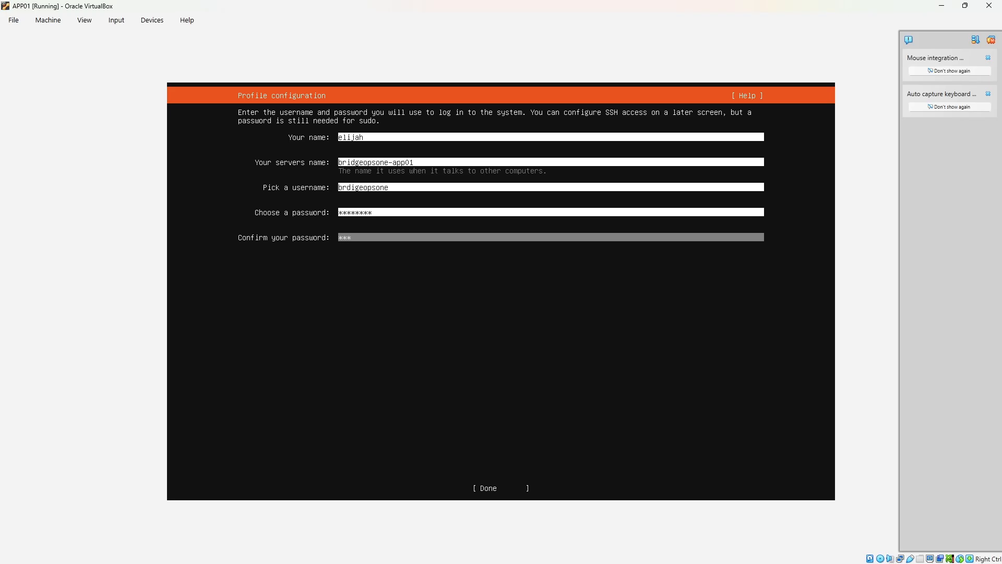
pyautogui.write('***')
pyautogui.press('Tab')
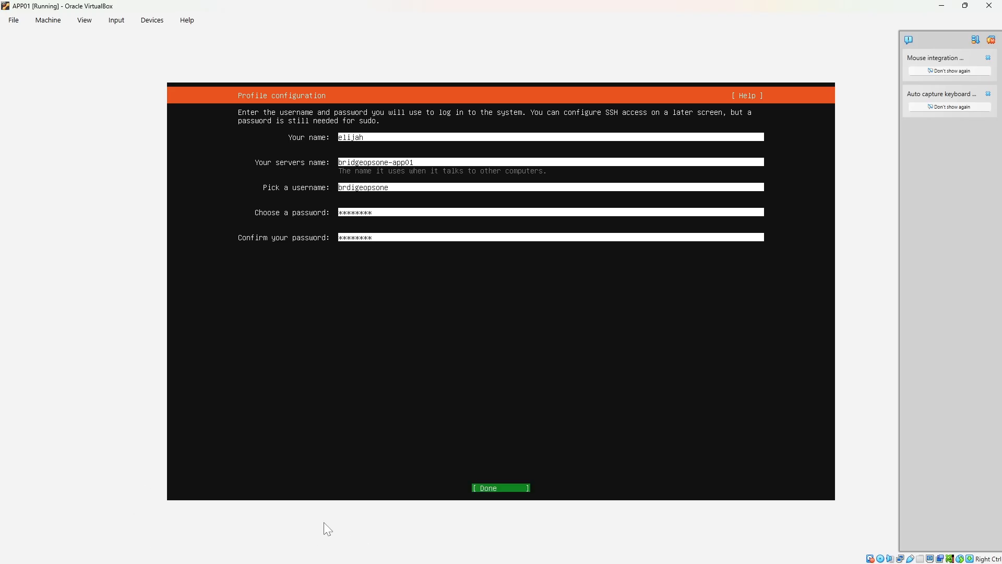
pyautogui.press('Return')
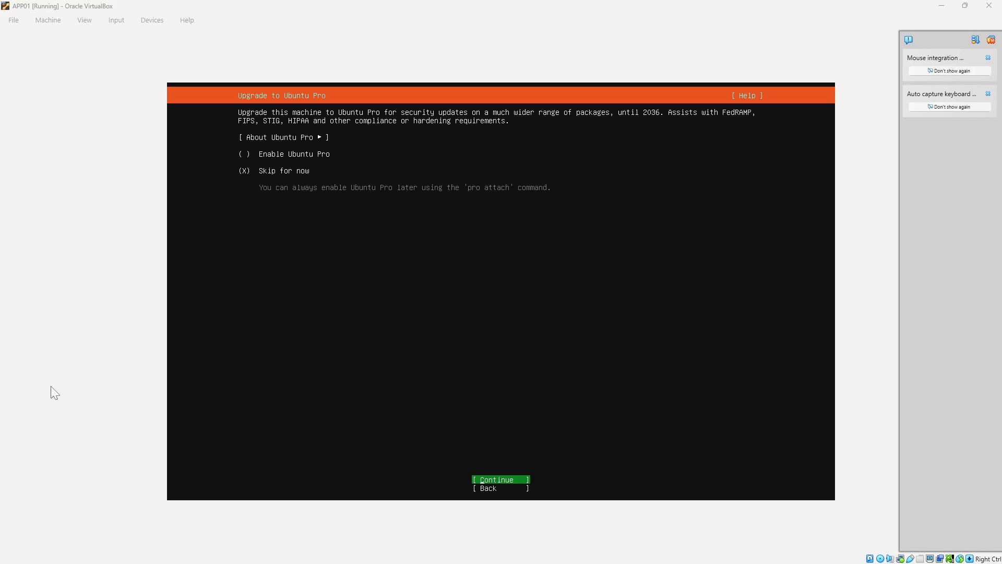
# Skip the Ubuntu Pro upgrade and enable installation of the OpenSSH server without importing an SSH key.
pyautogui.click(251, 329)
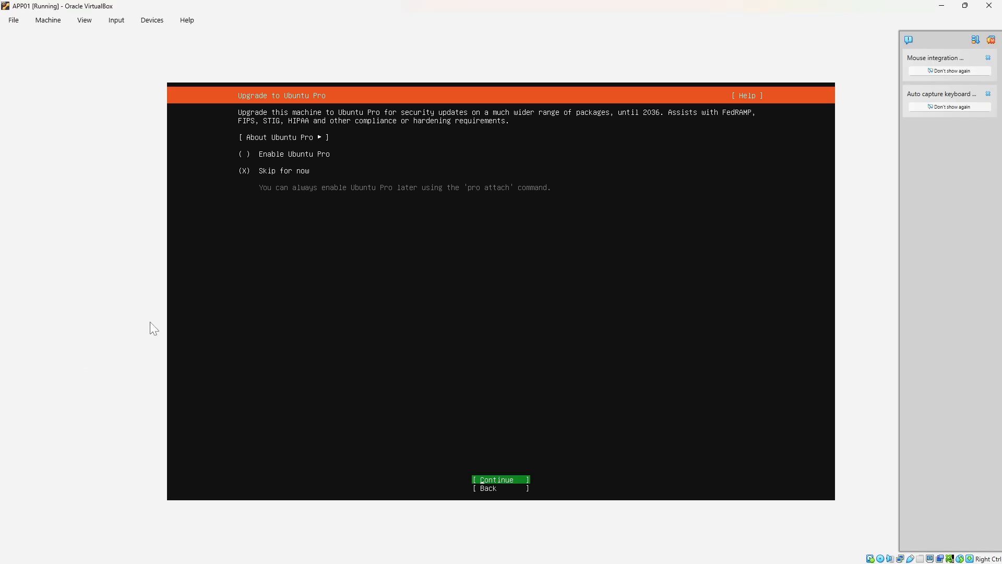
pyautogui.press('Return')
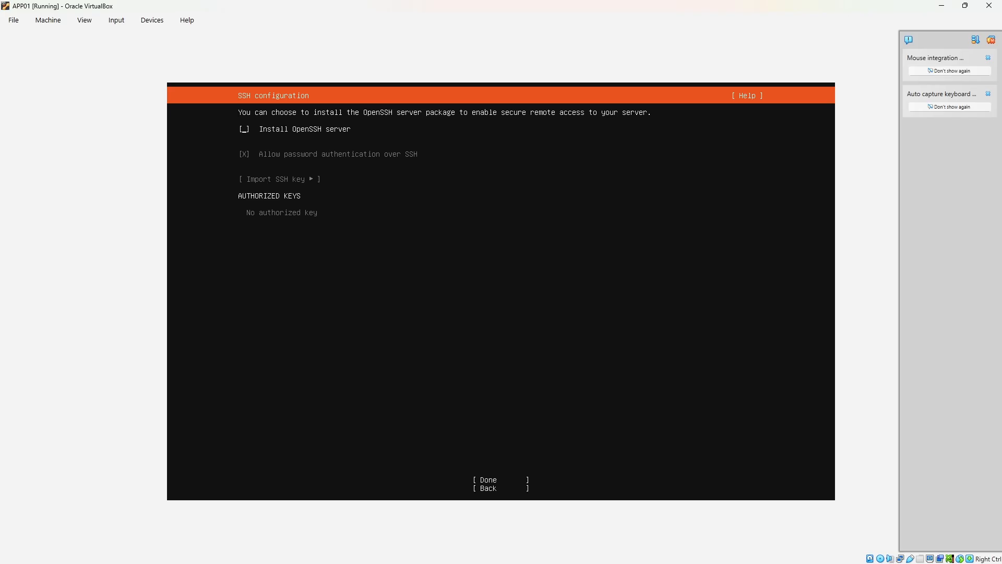
pyautogui.press('space')
pyautogui.press('Tab')
pyautogui.press('Tab')
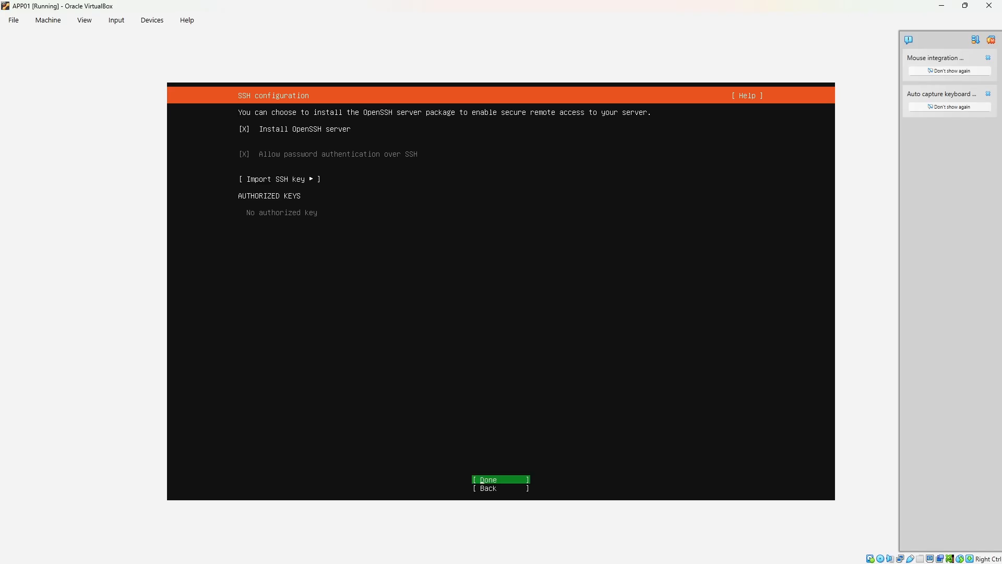
pyautogui.press('Return')
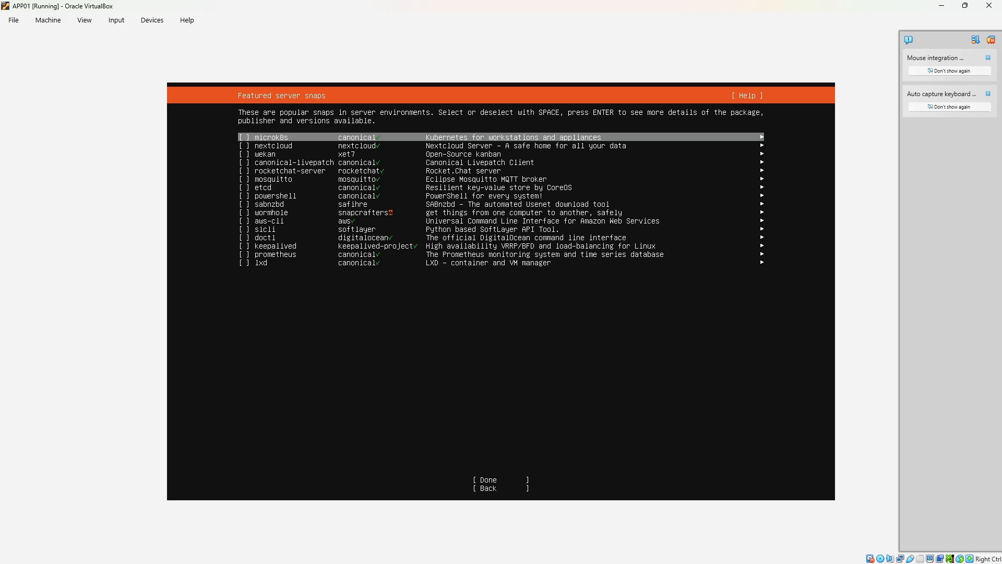
# Leave all featured server snaps unselected and proceed with the installation.
pyautogui.press('Down')
pyautogui.press('Down')
pyautogui.press('Down')
pyautogui.press('Down')
pyautogui.press('Down')
pyautogui.press('Down')
pyautogui.press('Down')
pyautogui.press('Down')
pyautogui.press('Down')
pyautogui.press('Down')
pyautogui.press('Down')
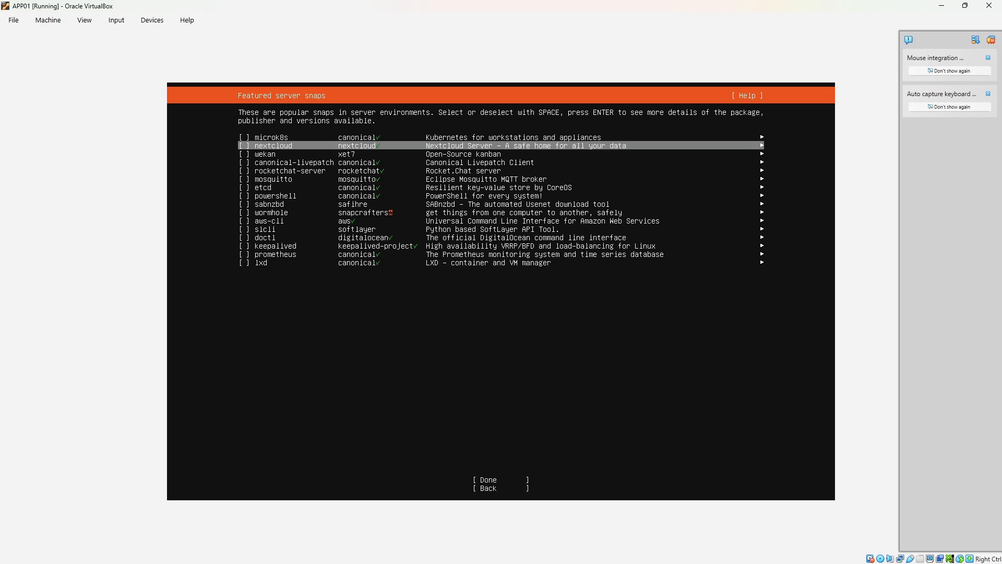
pyautogui.press('Down')
pyautogui.press('Down')
pyautogui.press('Down')
pyautogui.press('Down')
pyautogui.press('Down')
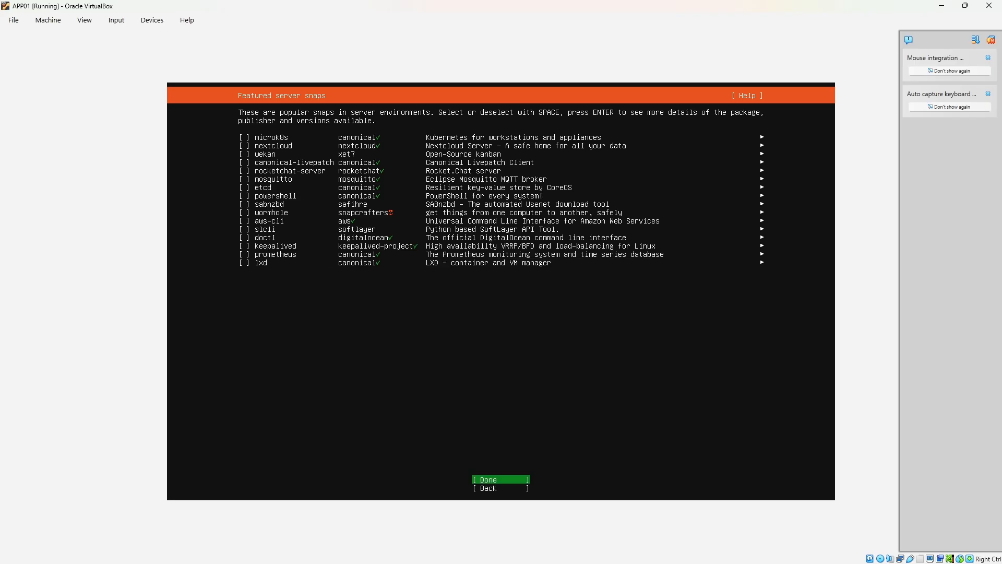
pyautogui.press('Return')
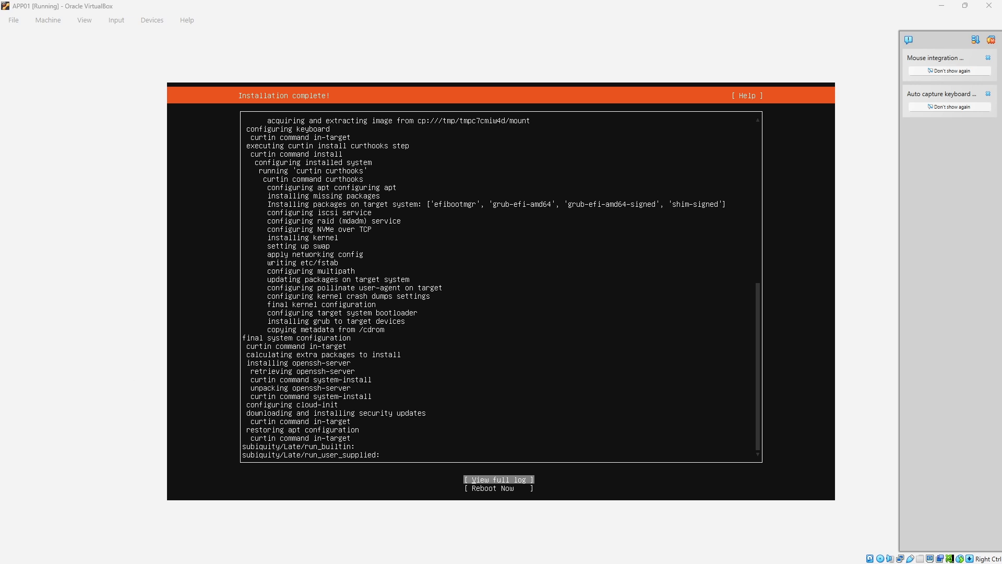
# Reboot the machine from the completed installer and continue past the request to remove the installation medium.
pyautogui.hotkey('alt', 'Tab')
pyautogui.press('Down')
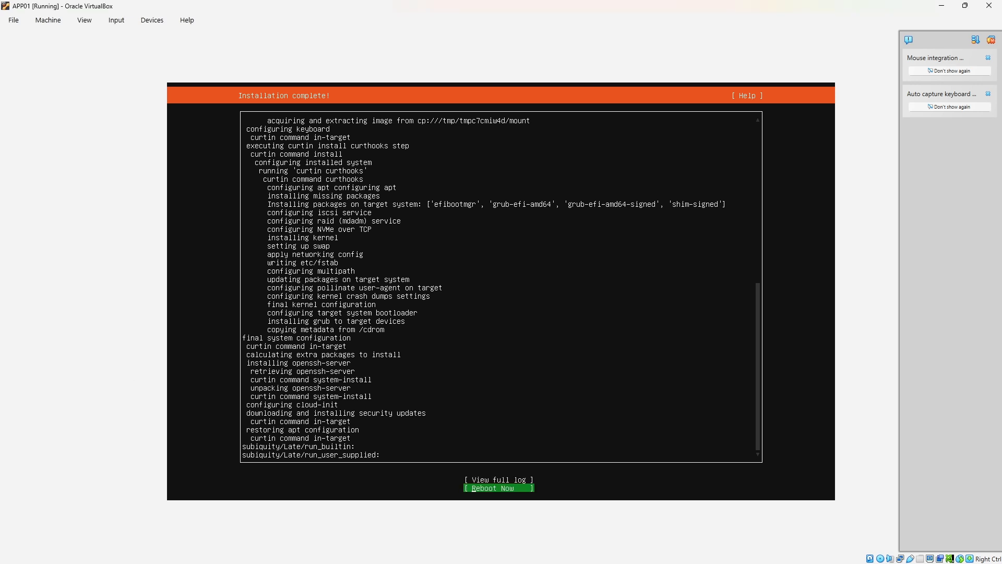
pyautogui.press('Return')
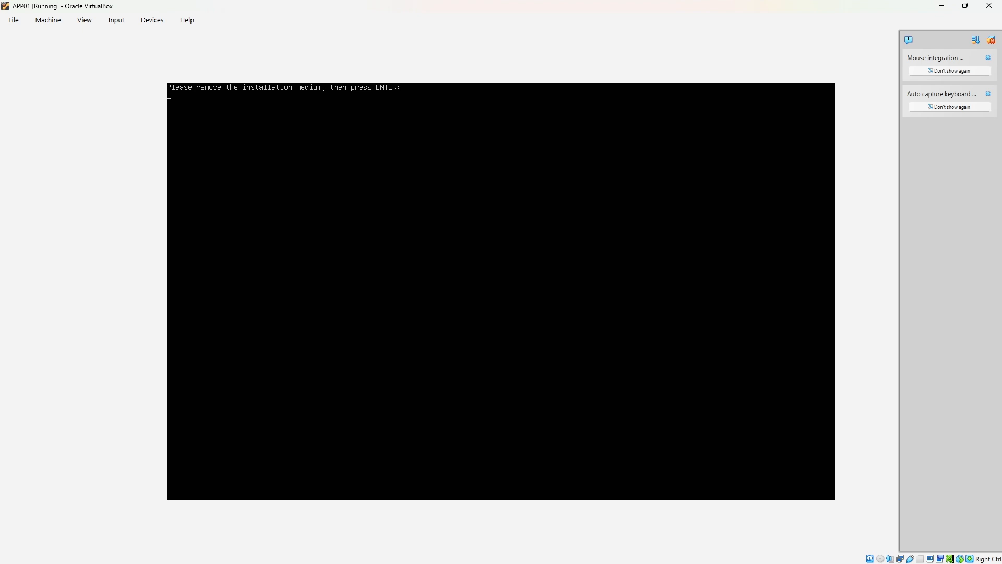
pyautogui.press('Control_R')
pyautogui.hotkey('alt', 'Tab')
pyautogui.press('Return')
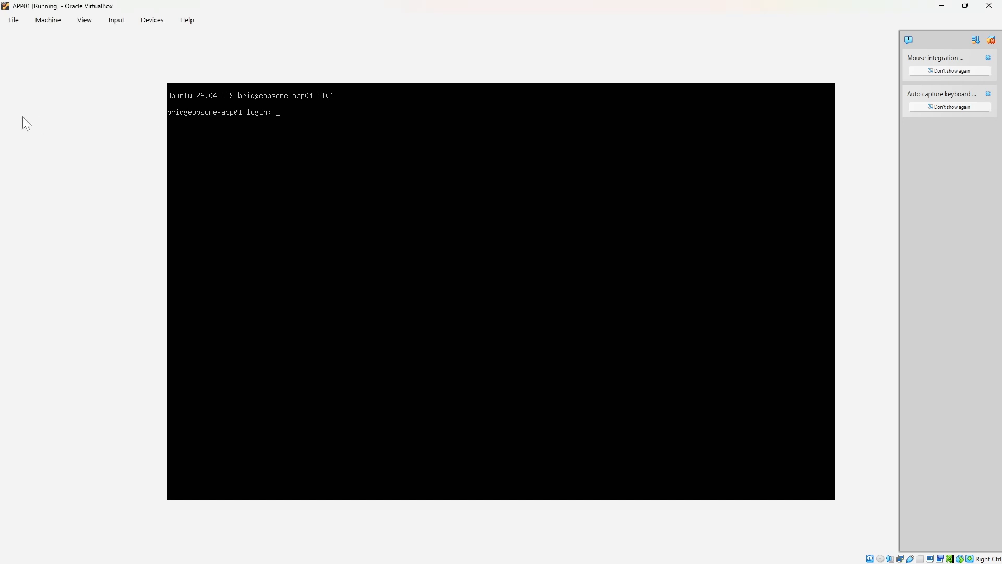
# Log in to bridgeopsone-app01 as brdigeopsone with the account password.
pyautogui.write('brdigeopsone')
pyautogui.press('Return')
pyautogui.press('Return')
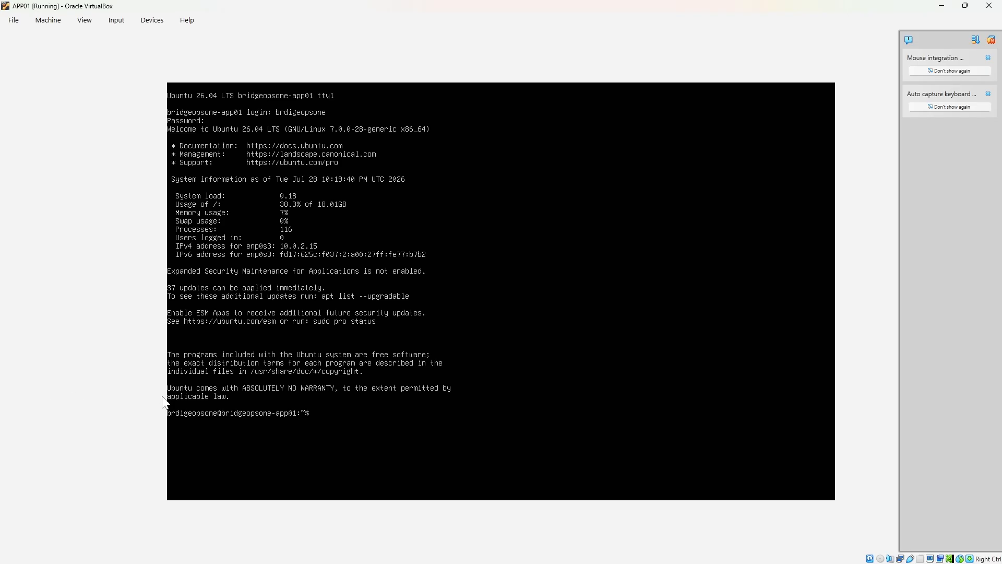
# Check the server's host name with hostname and its network interface addresses with ip addr.
pyautogui.write('hostname')
pyautogui.press('Return')
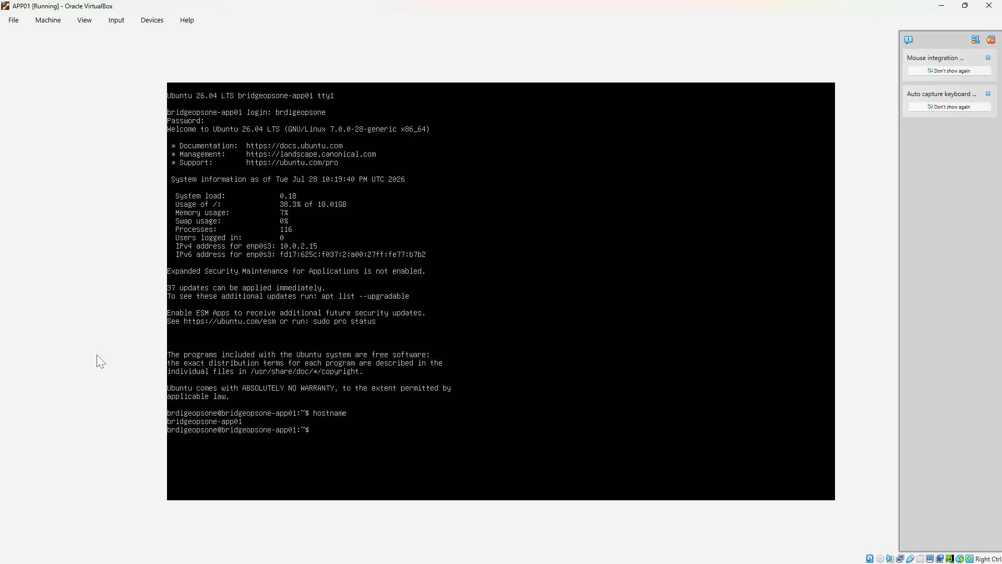
pyautogui.write('ip addr')
pyautogui.press('Return')
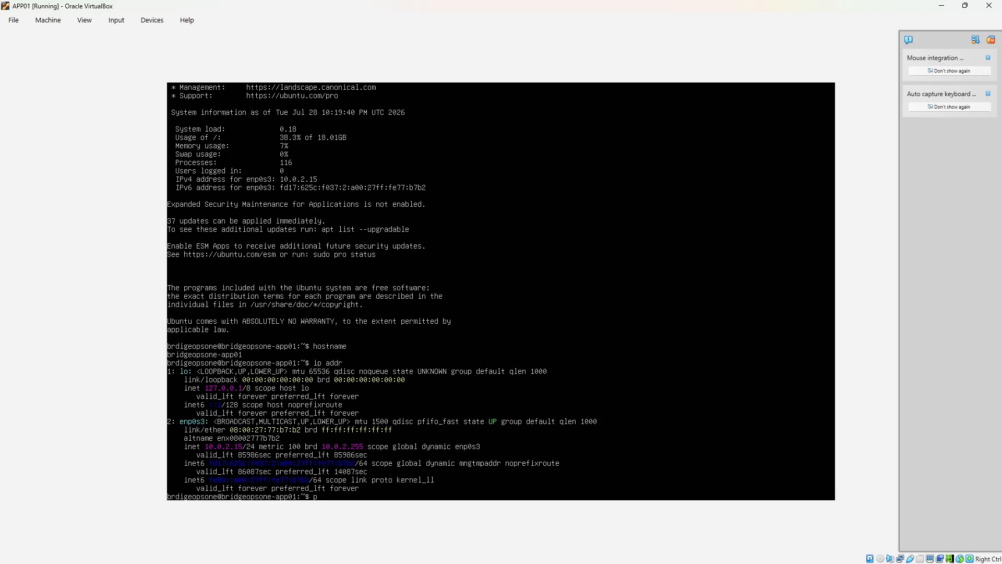
# Test internet connectivity by pinging google.com, and stop the ping after several replies.
pyautogui.write('ng google.com')
pyautogui.press('Return')
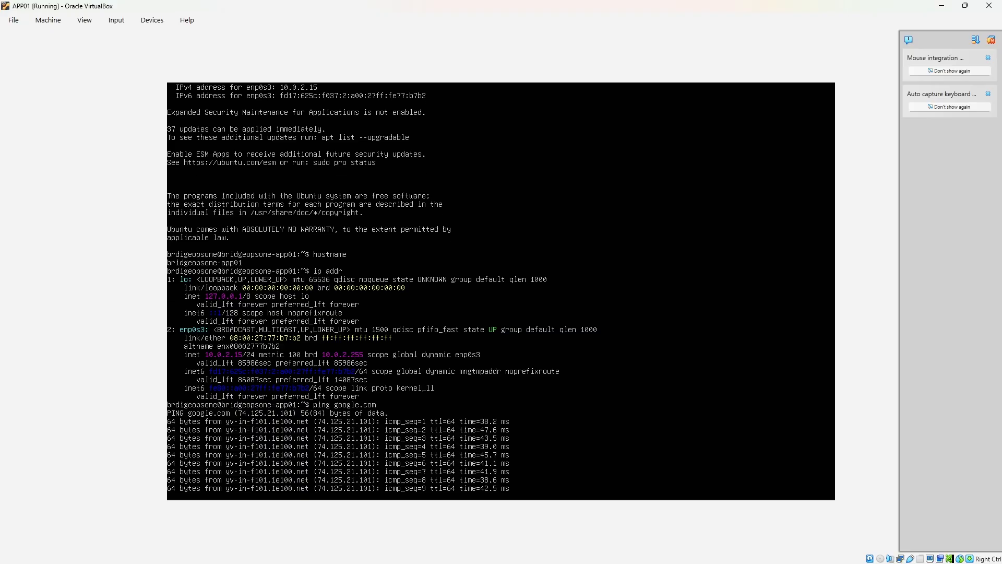
pyautogui.hotkey('ctrl', 'c')
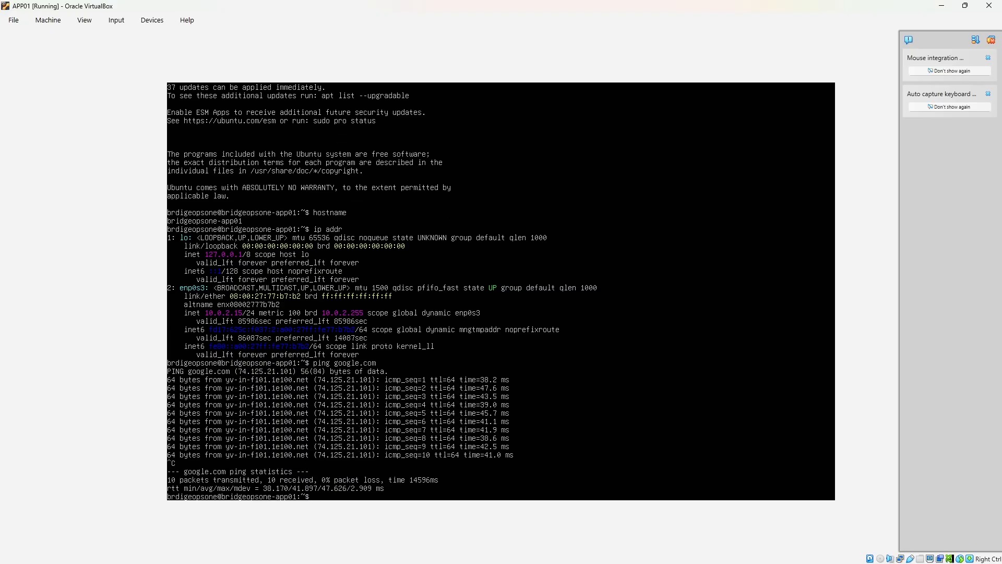